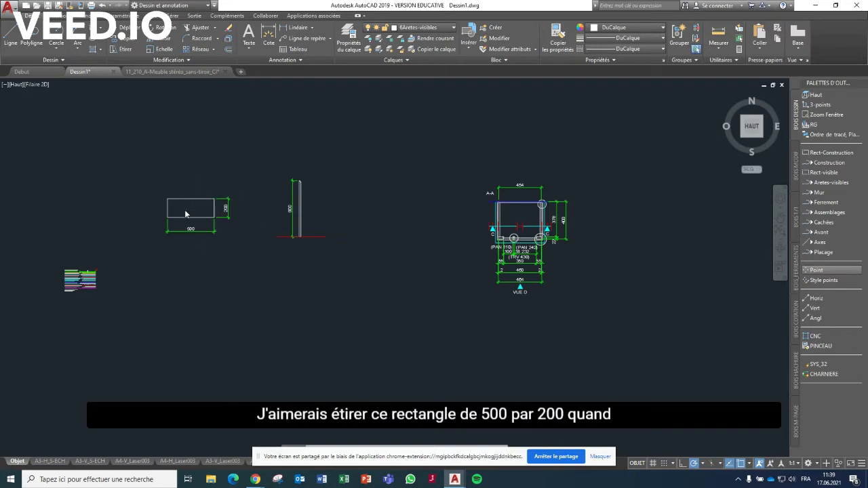
Stretch the right end of the rectangle, together with its dimensions, 100 to the right from the upper right corner
scroll(219, 222, up, 5)
middle_drag(332, 256, 289, 244)
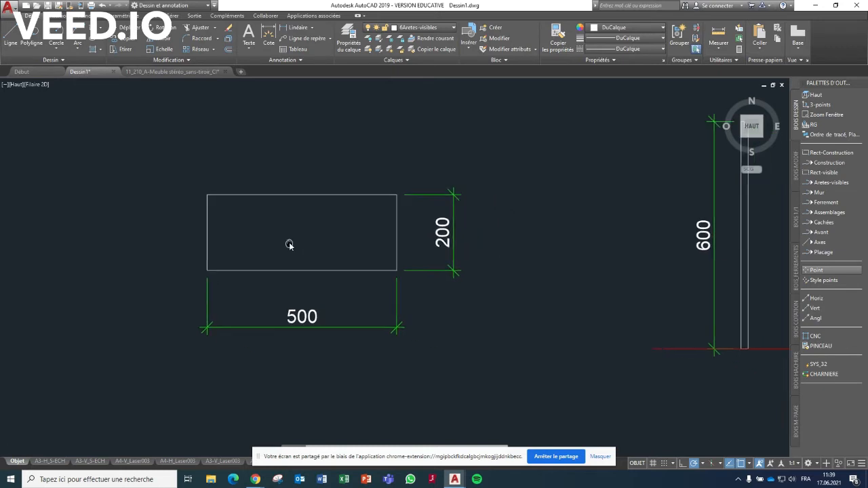
click(125, 50)
click(531, 382)
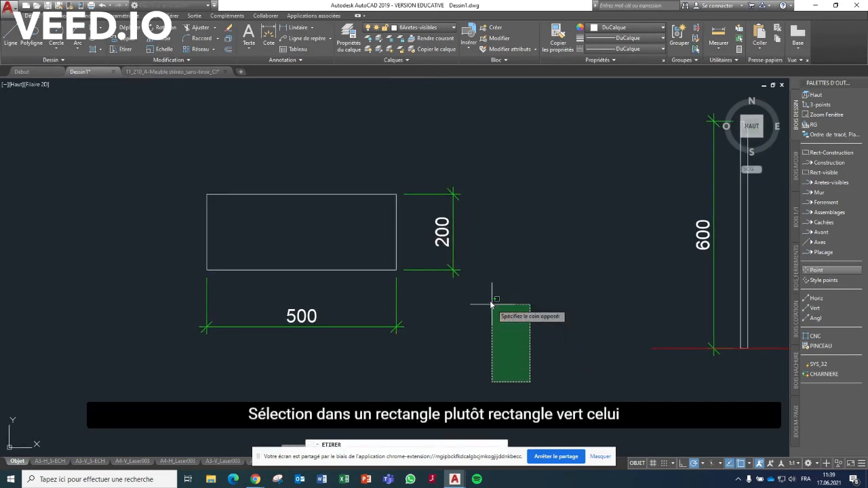
click(345, 138)
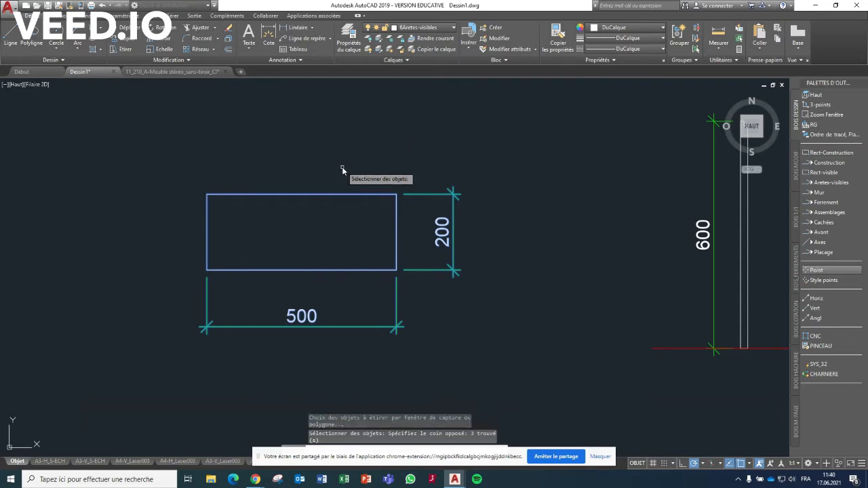
key(Return)
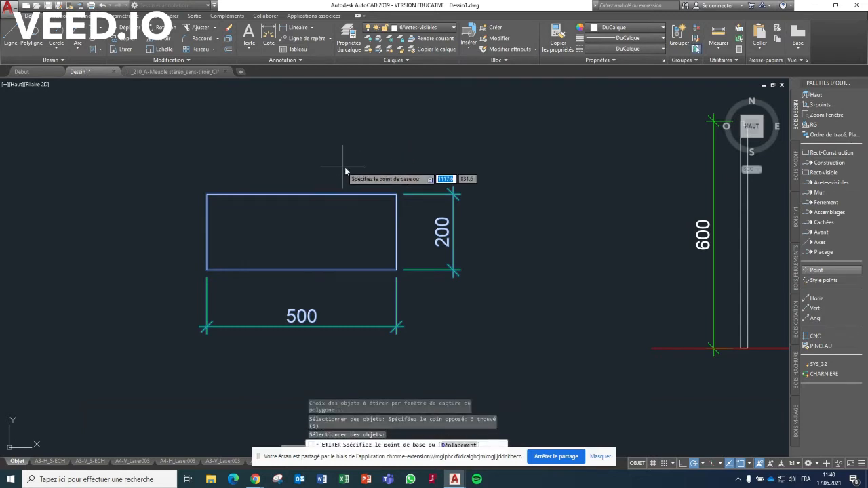
click(397, 195)
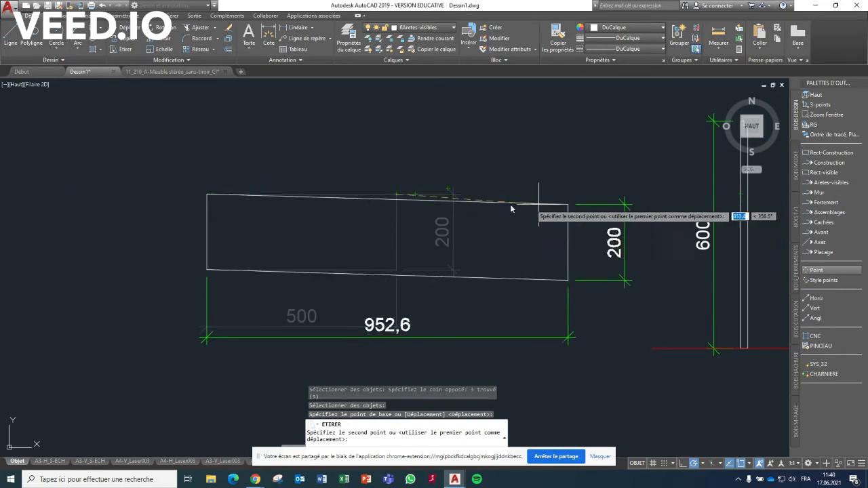
text(100)
key(Return)
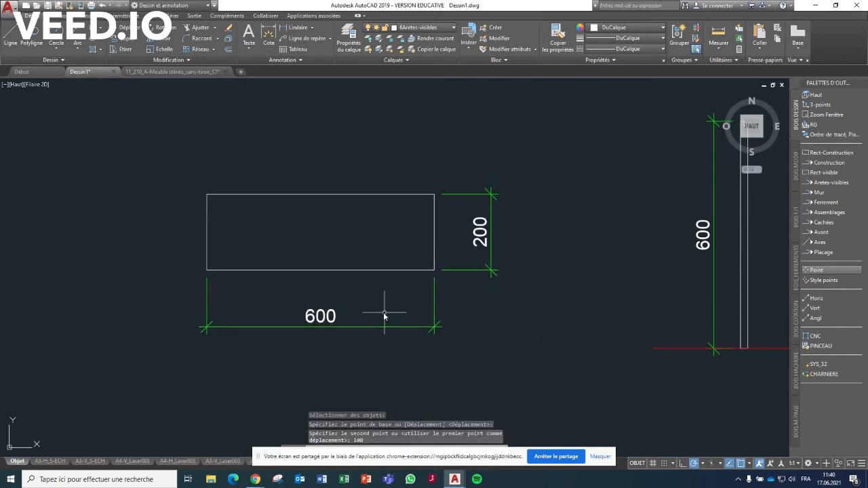
Try to stretch the rectangle horizontally by picking the whole outline directly, then undo that stretch
middle_drag(500, 295, 347, 287)
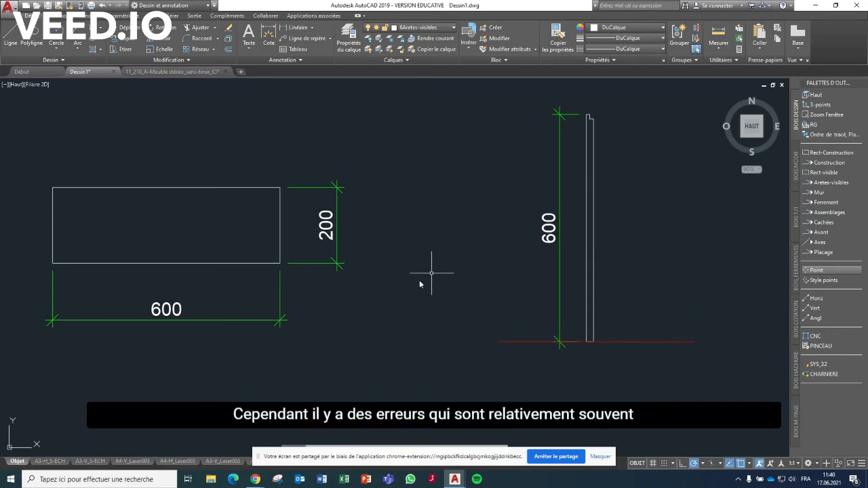
middle_drag(356, 311, 457, 285)
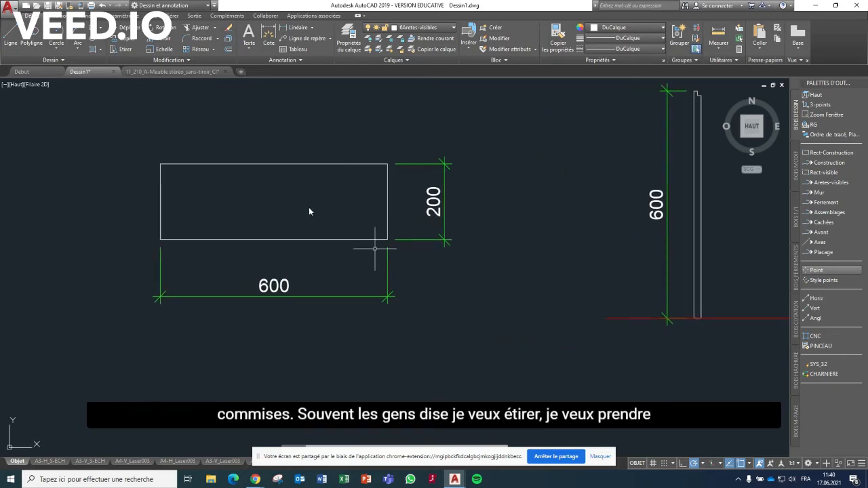
click(122, 49)
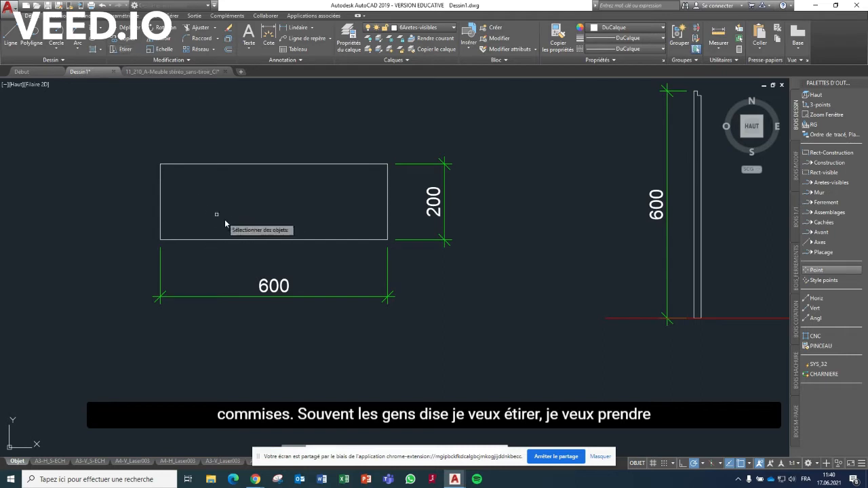
click(265, 165)
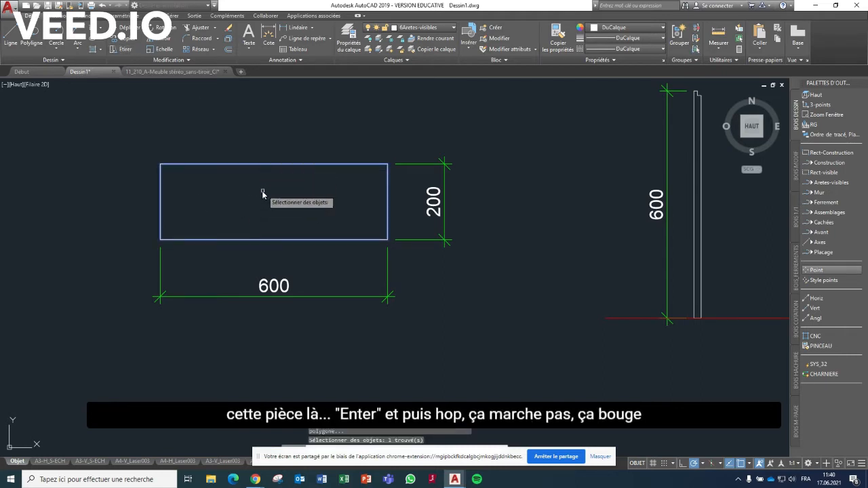
key(Return)
click(250, 189)
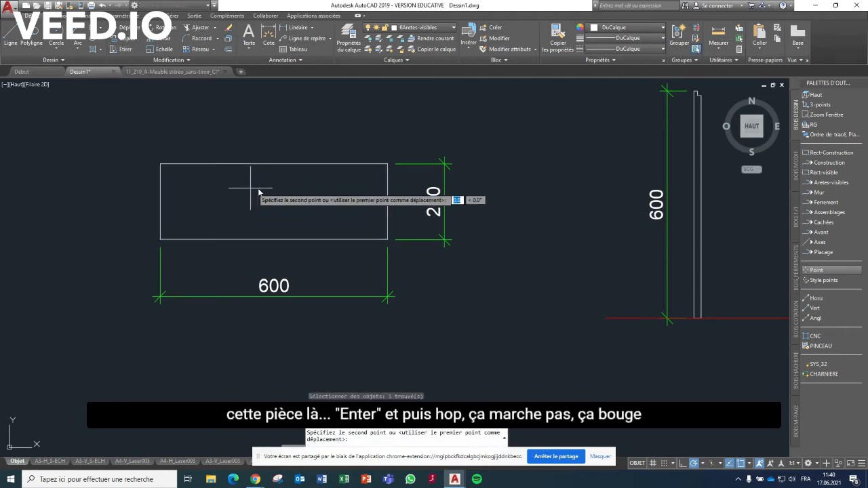
click(371, 190)
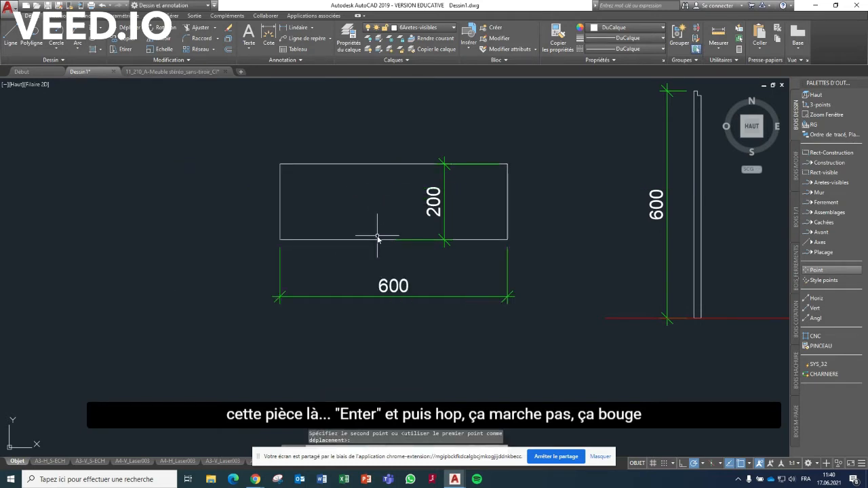
key(ctrl+z)
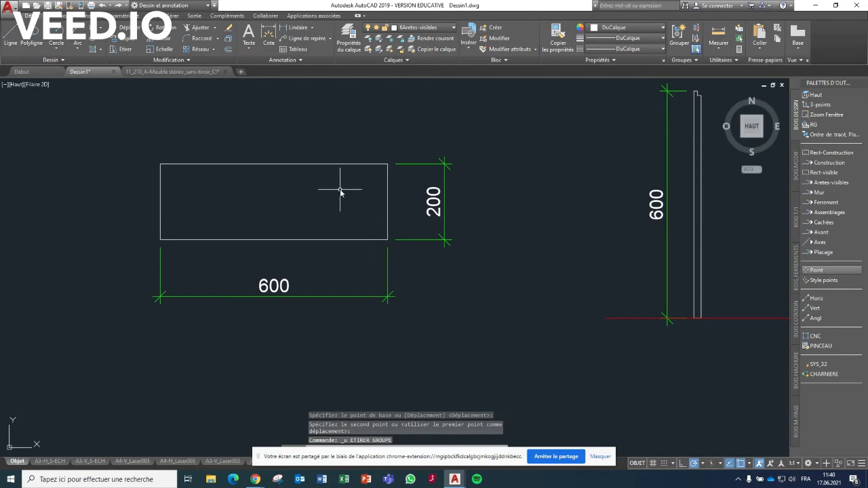
Try to stretch the rectangle using a crossing window over only the middle of its upper edge, without enclosing any corner
click(260, 164)
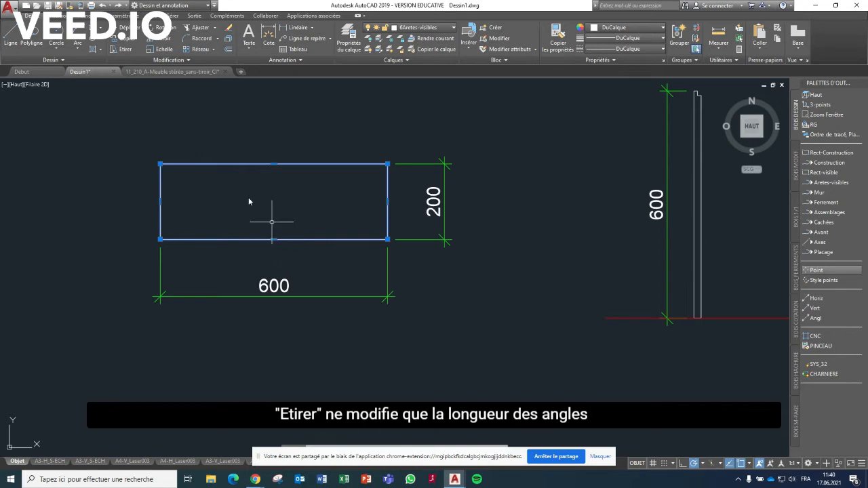
click(125, 49)
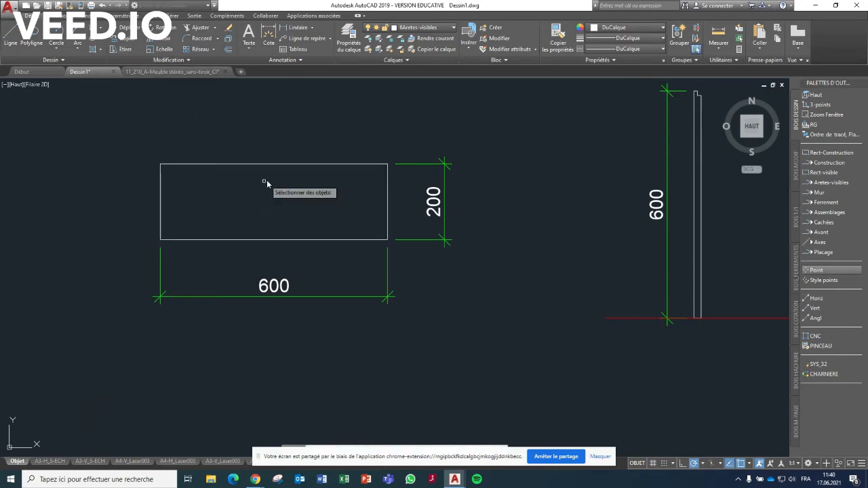
click(330, 188)
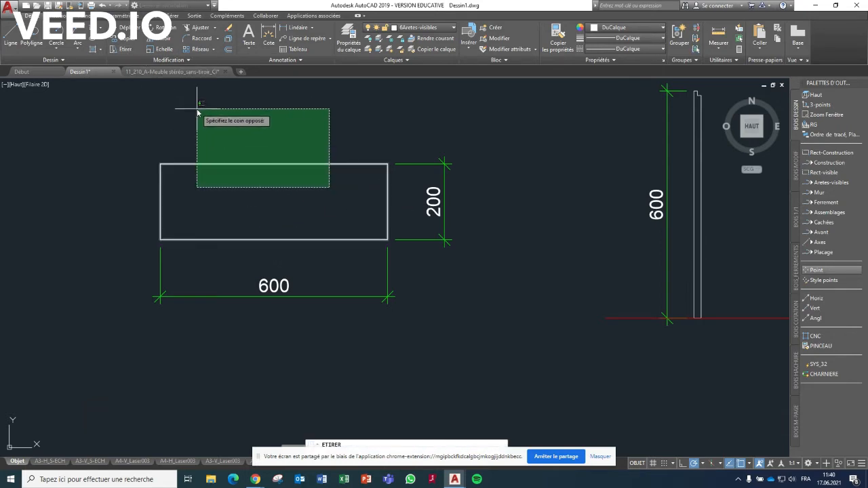
click(197, 111)
key(Return)
click(270, 170)
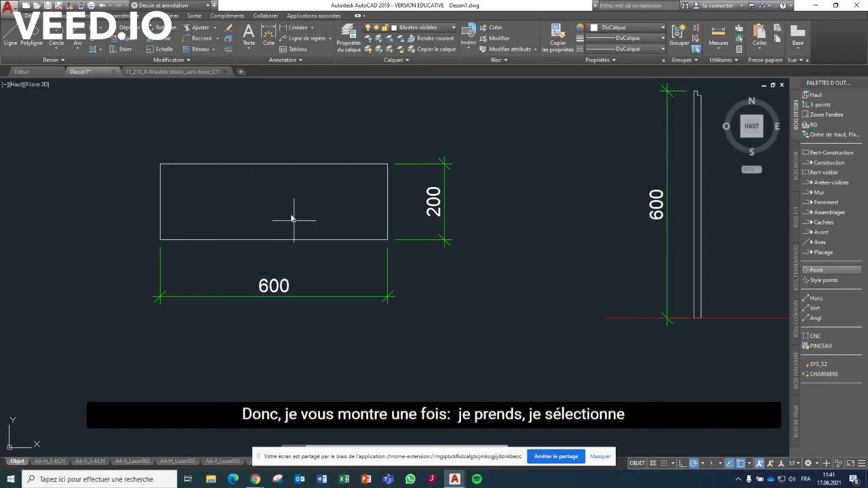
Stretch the right end of the rectangle and its dimensions 50 to the right, using a crossing window around both right corners
click(126, 51)
click(505, 330)
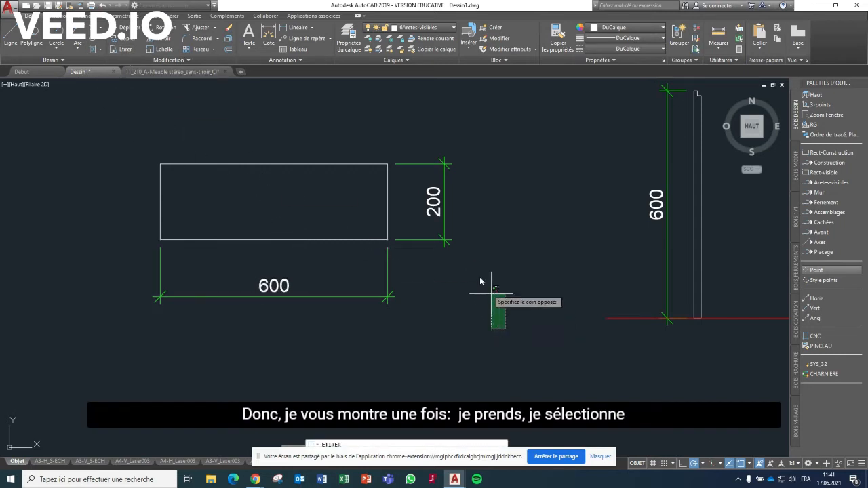
click(332, 117)
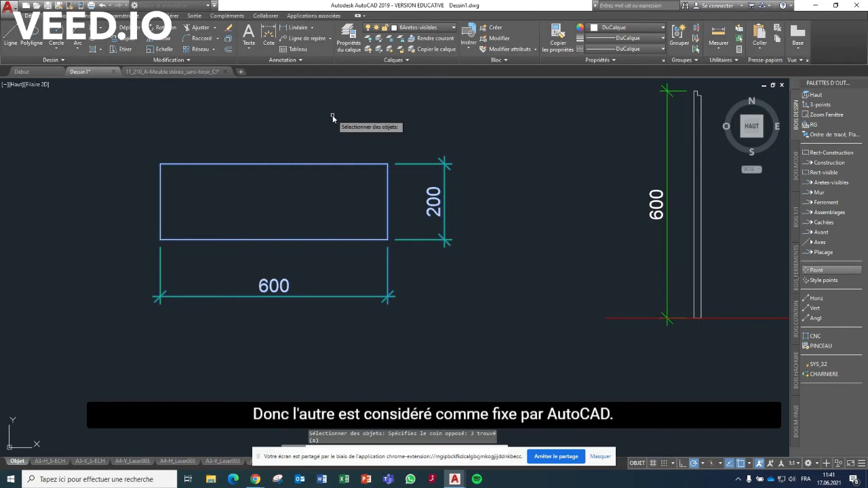
key(Return)
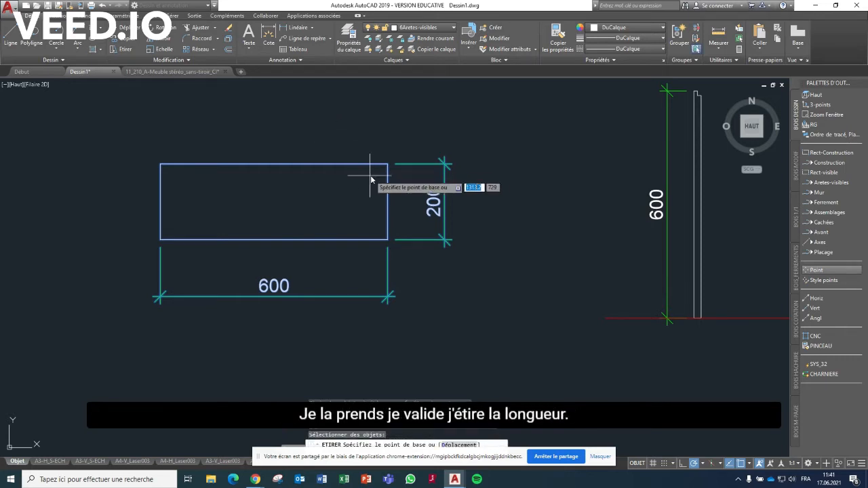
click(388, 164)
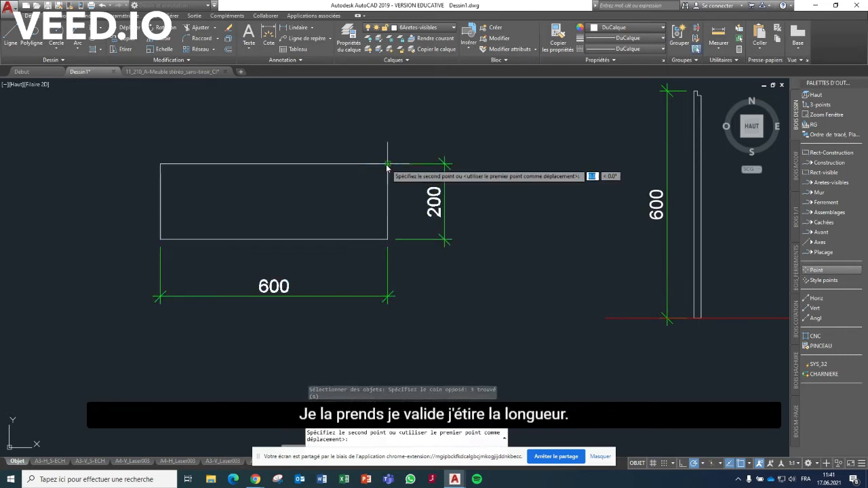
text(50)
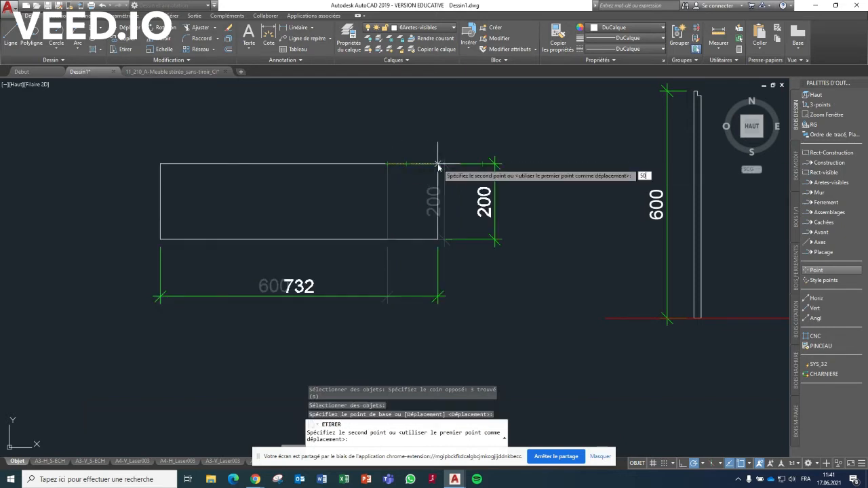
key(Return)
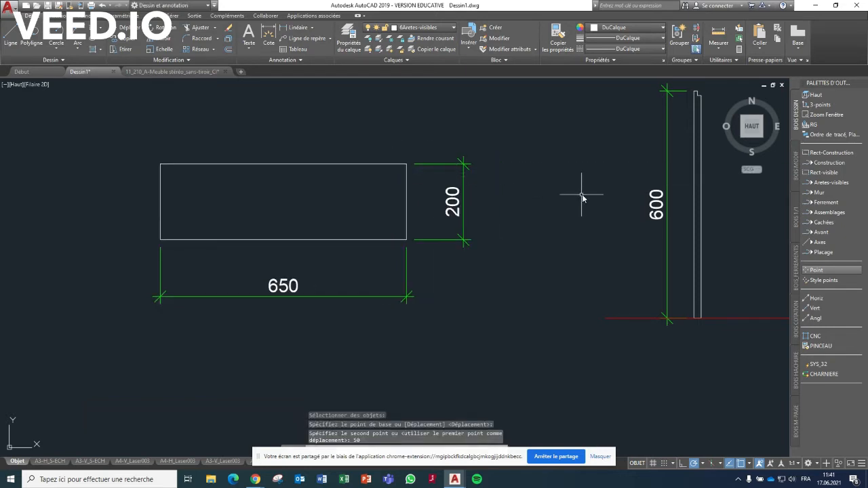
Try to stretch the tall narrow panel 100 upward by picking its whole outline directly, then undo that stretch
middle_drag(582, 199, 439, 227)
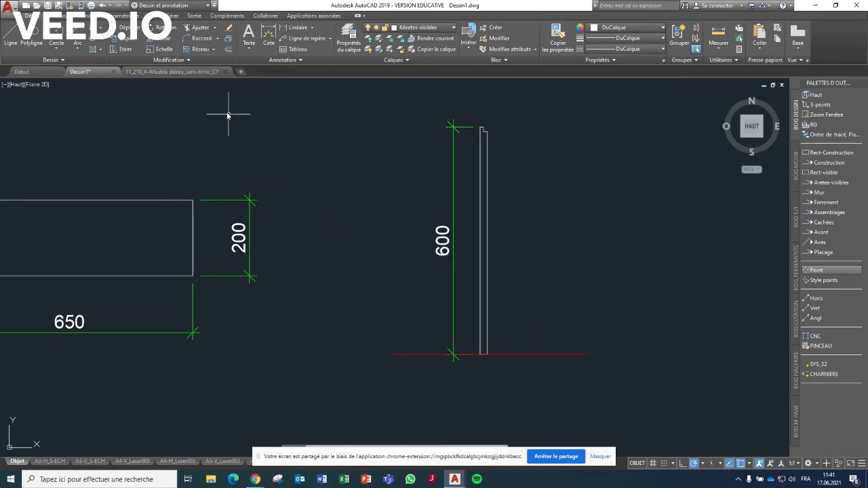
click(123, 49)
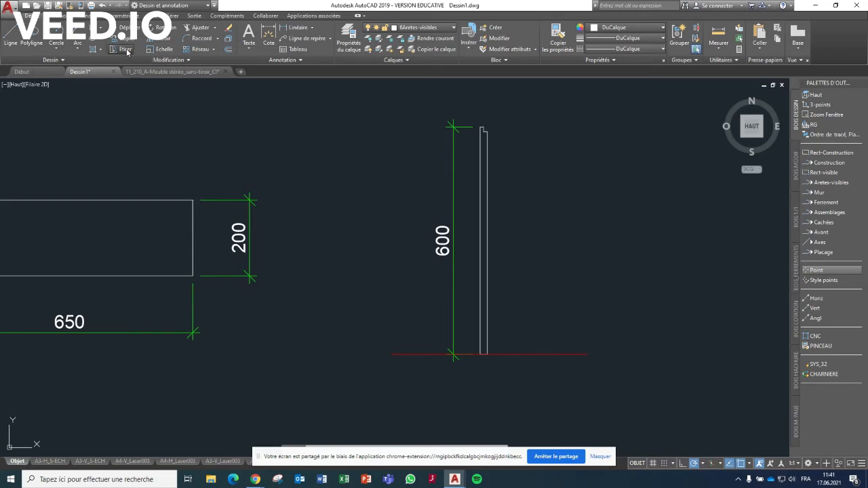
click(488, 204)
key(Return)
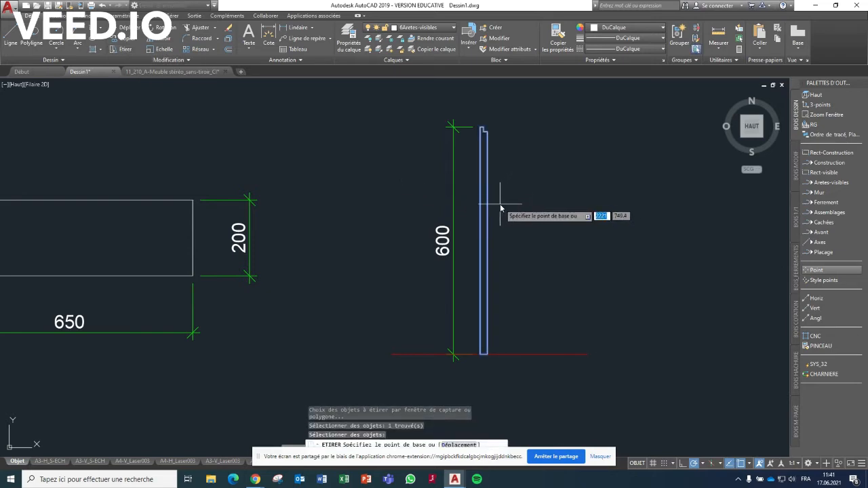
click(501, 209)
text(100)
key(Return)
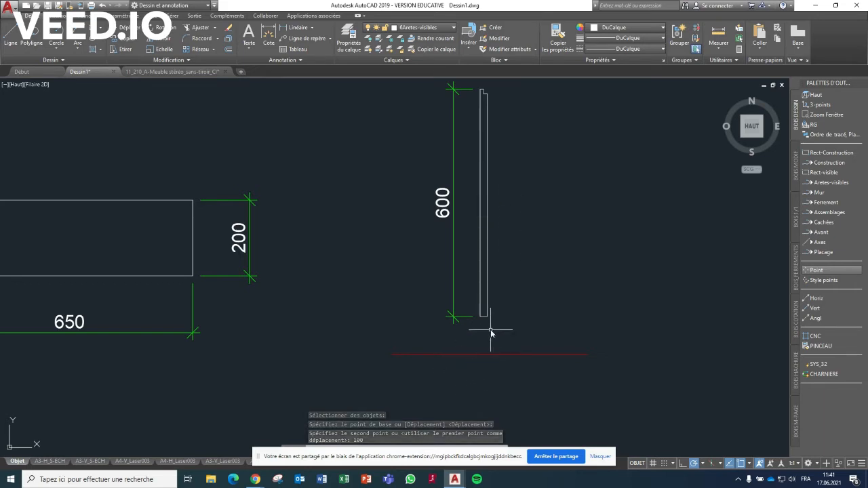
key(ctrl+z)
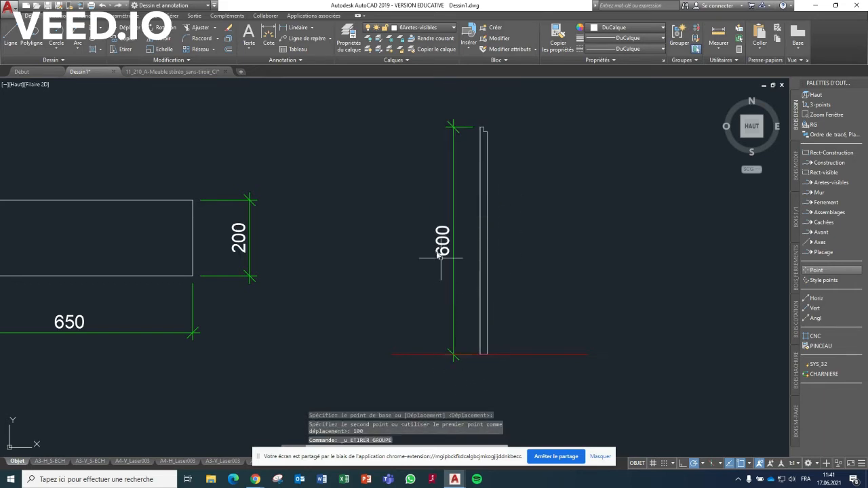
Stretch the upper end of the tall narrow panel and its height dimension 100 upward from the panel's upper left corner
click(126, 49)
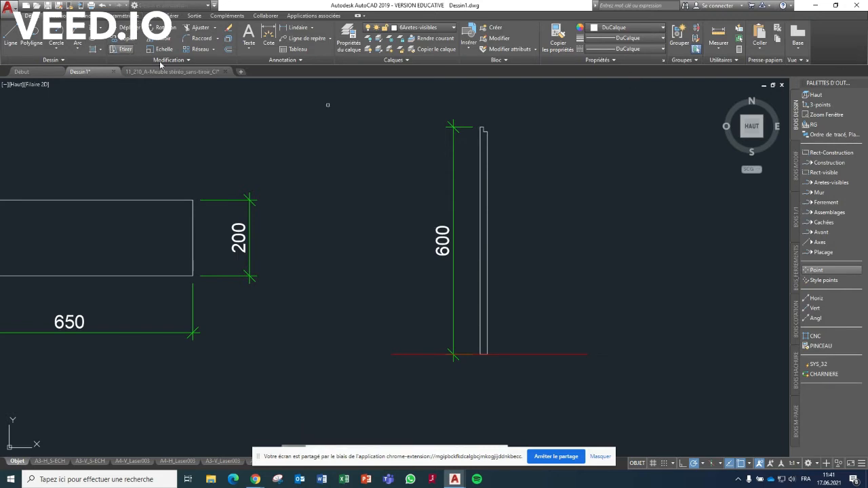
scroll(470, 131, up, 5)
click(596, 194)
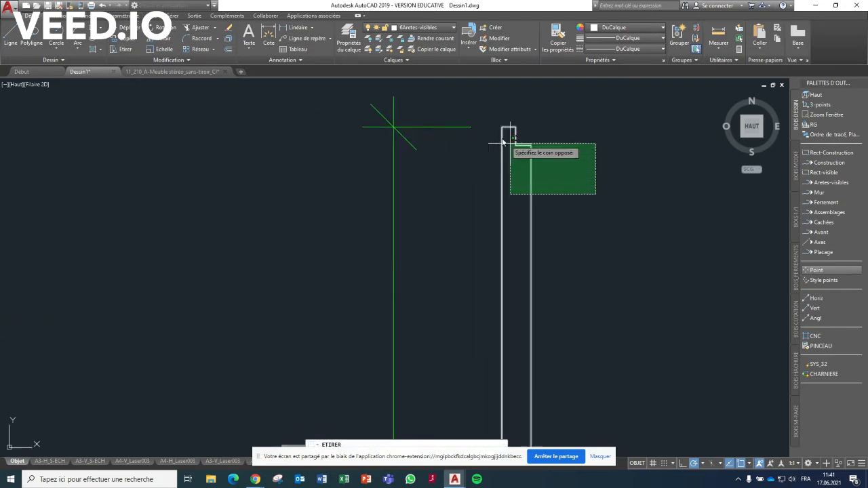
click(429, 100)
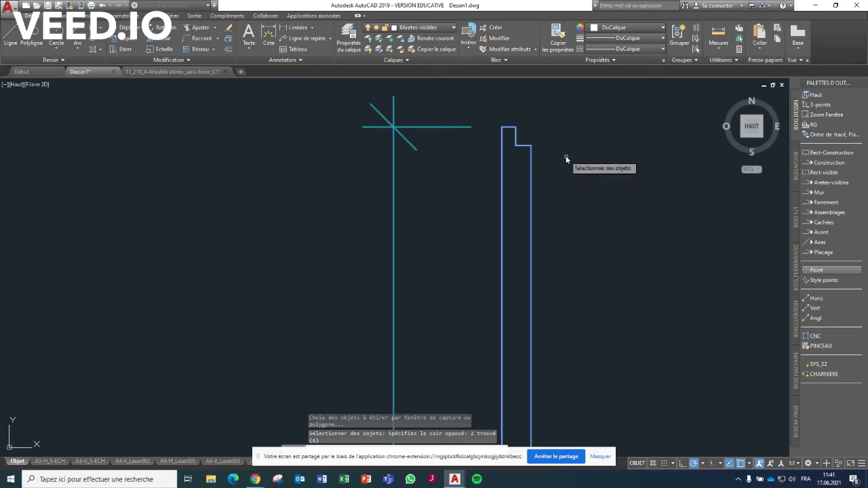
key(Return)
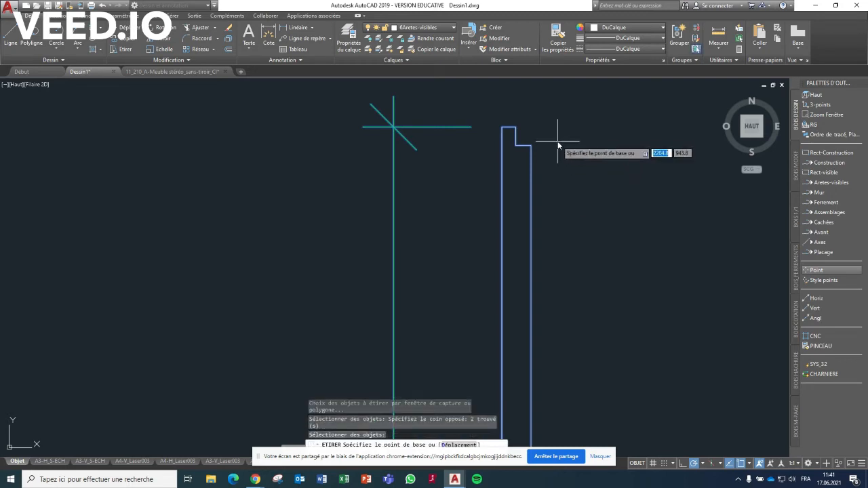
click(502, 127)
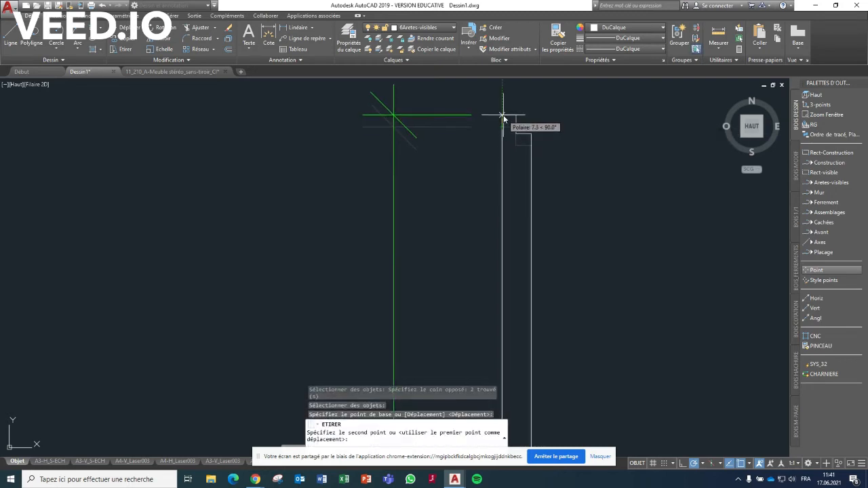
text(100)
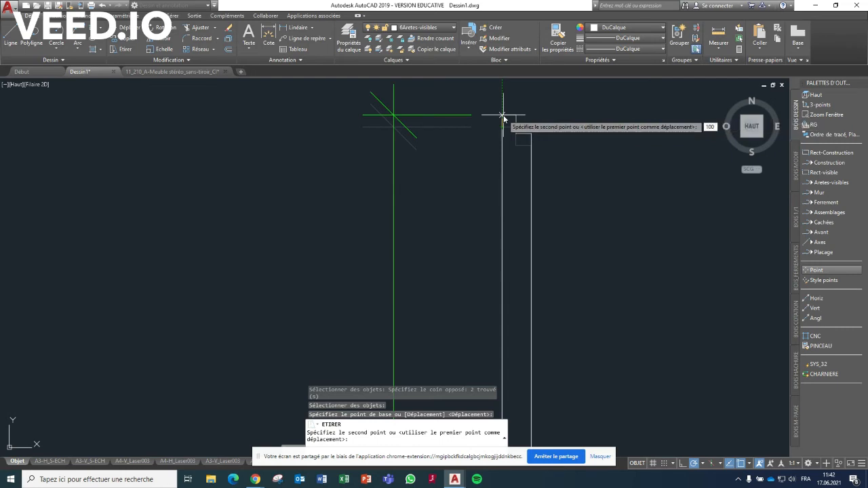
key(Return)
Stretch the notch at the tall panel's upper end 20 downward, using a crossing window around its two lower corners and the outer corner as base point
scroll(469, 188, down, 5)
scroll(489, 190, up, 10)
middle_drag(438, 162, 431, 164)
click(124, 51)
click(504, 185)
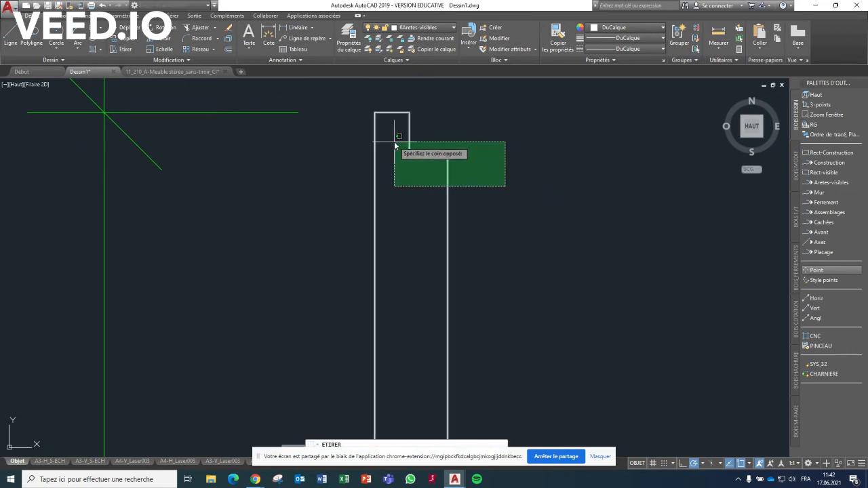
click(395, 145)
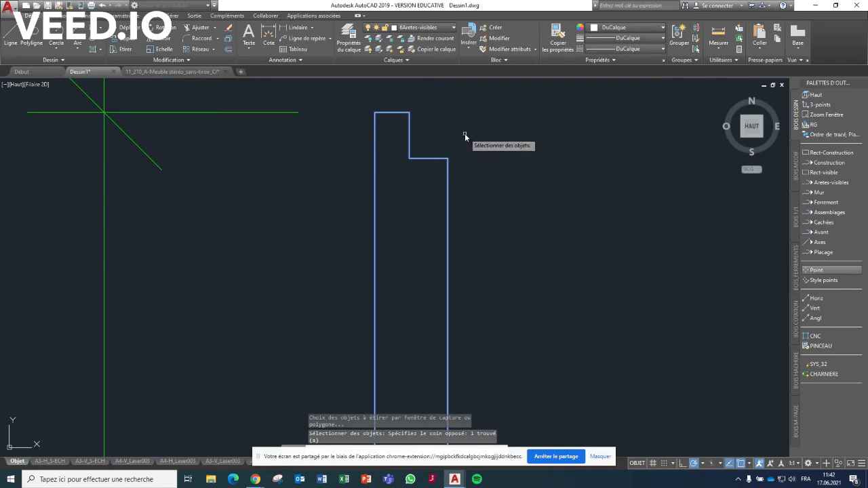
key(Return)
click(448, 158)
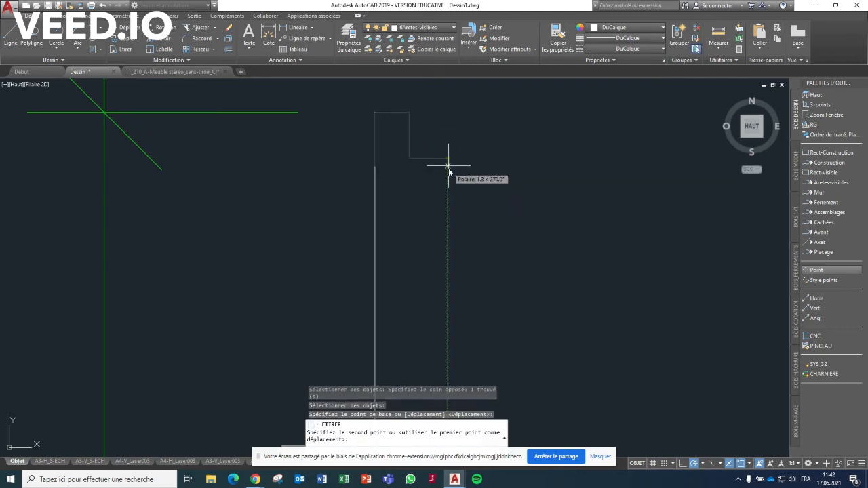
text(20)
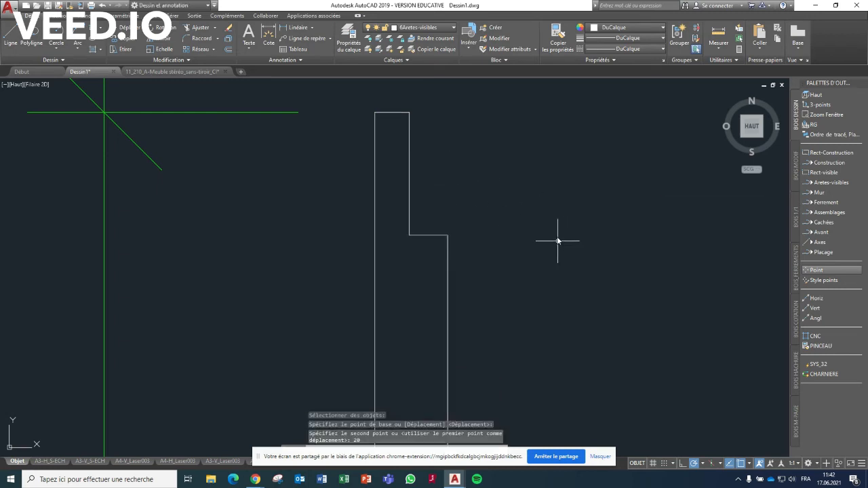
Stretch the front part of section A-A with its dimensions 100 downward, using a crossing window that leaves out the wall-side edge
scroll(527, 203, down, 6)
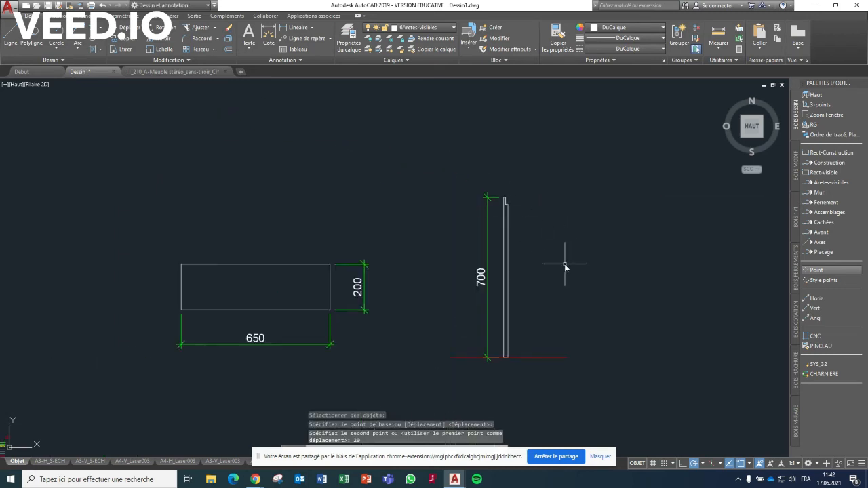
middle_drag(564, 260, 165, 199)
middle_drag(495, 282, 320, 215)
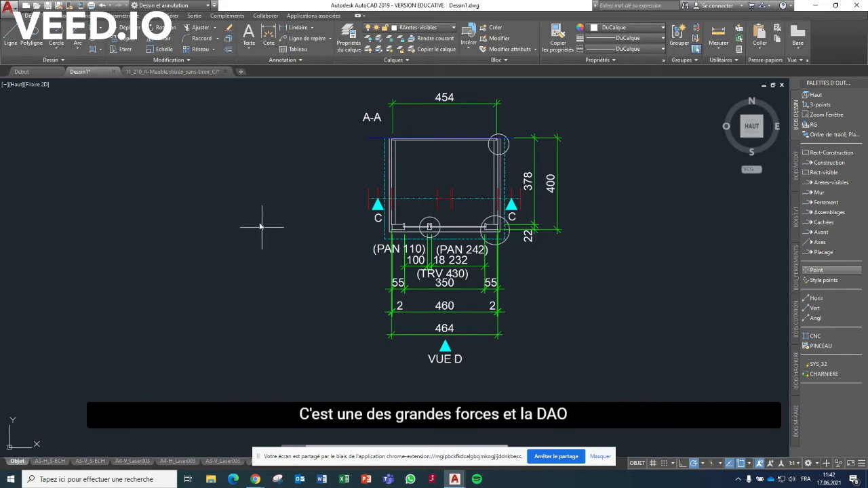
click(122, 49)
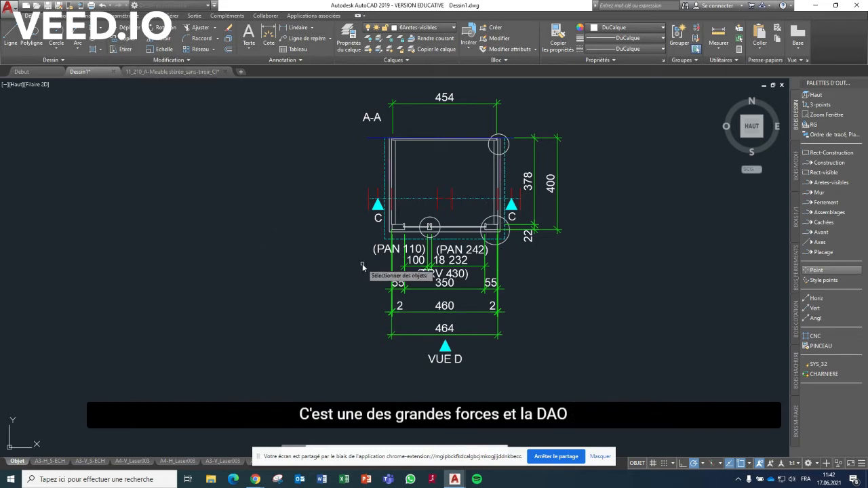
click(647, 392)
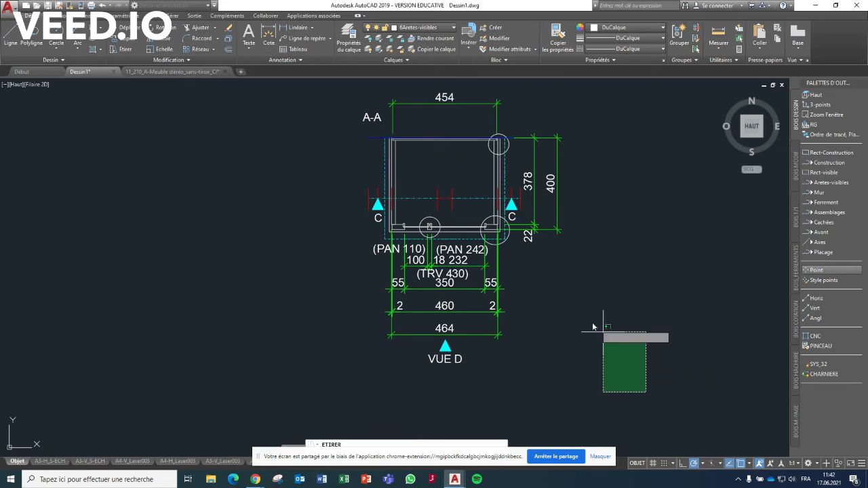
click(318, 163)
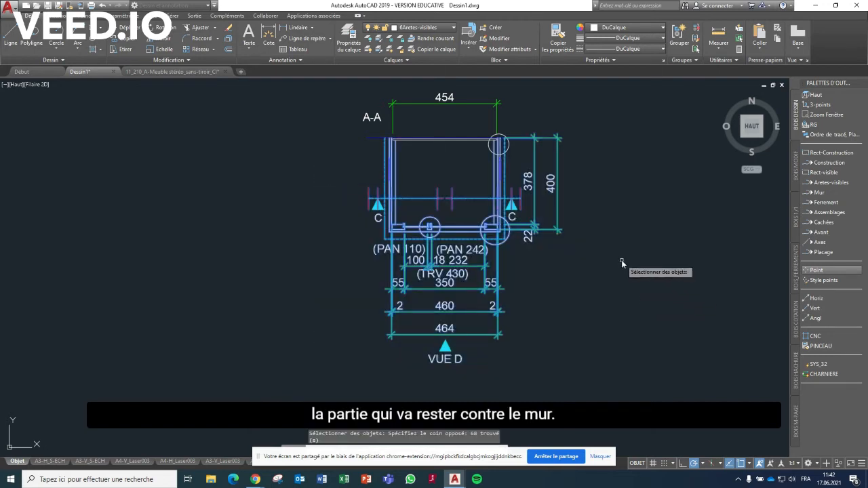
key(Return)
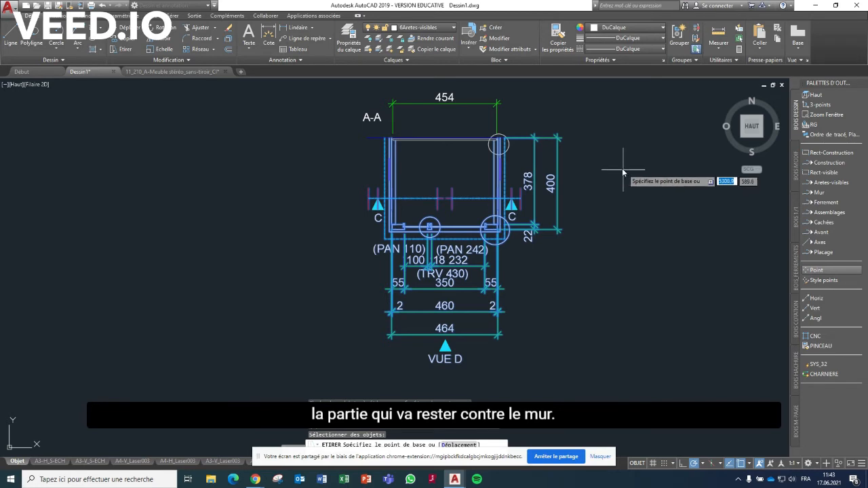
click(578, 229)
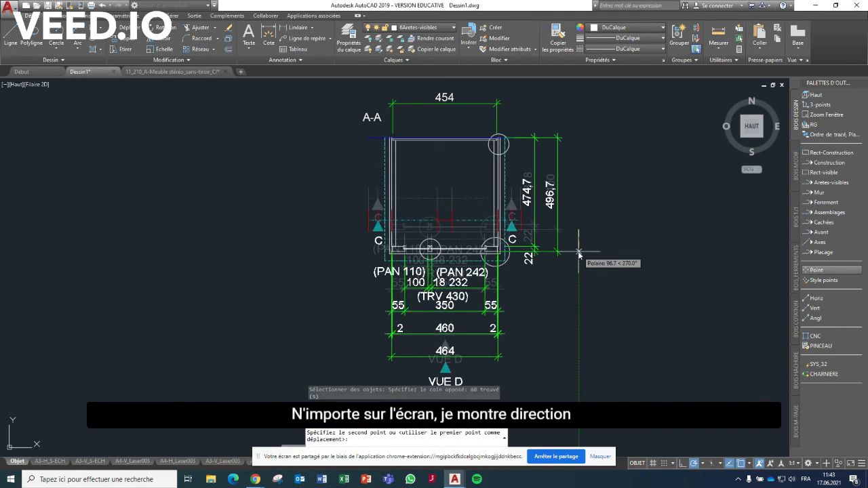
text(100)
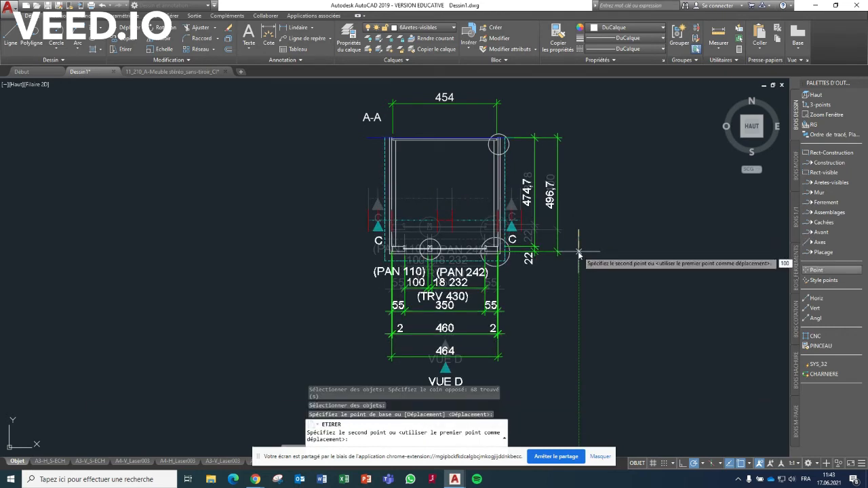
key(Return)
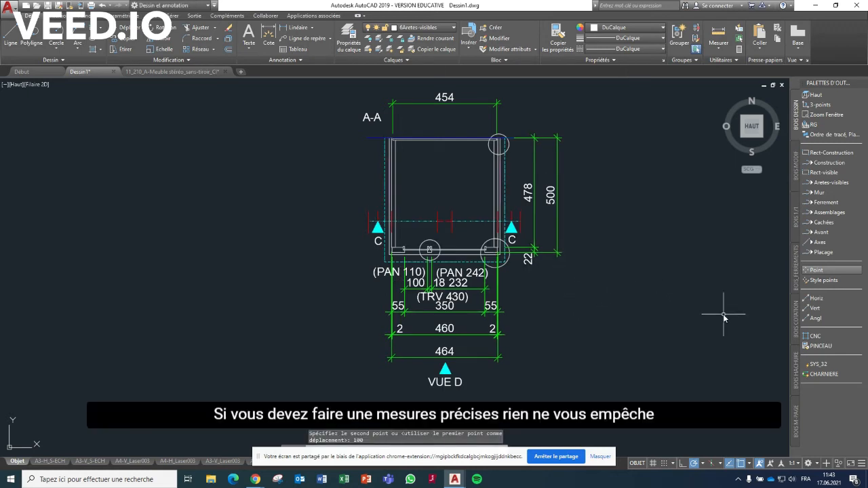
Place a horizontal construction line along the wall-side edge of section A-A
click(816, 298)
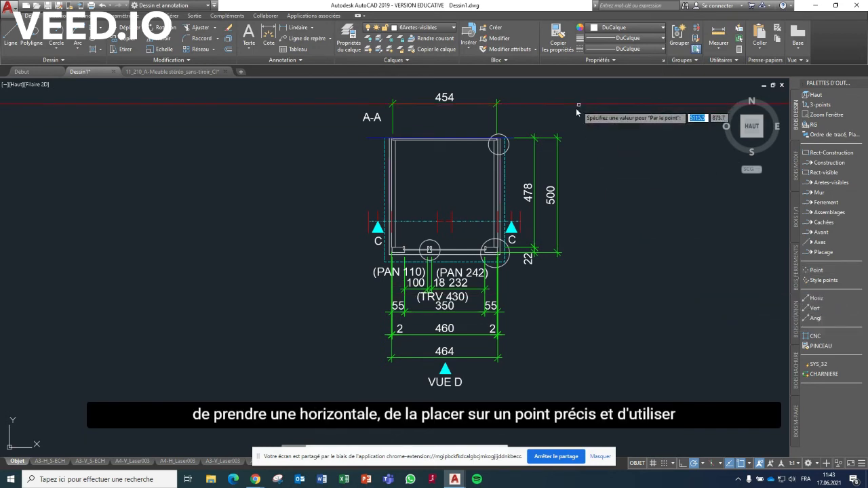
click(514, 140)
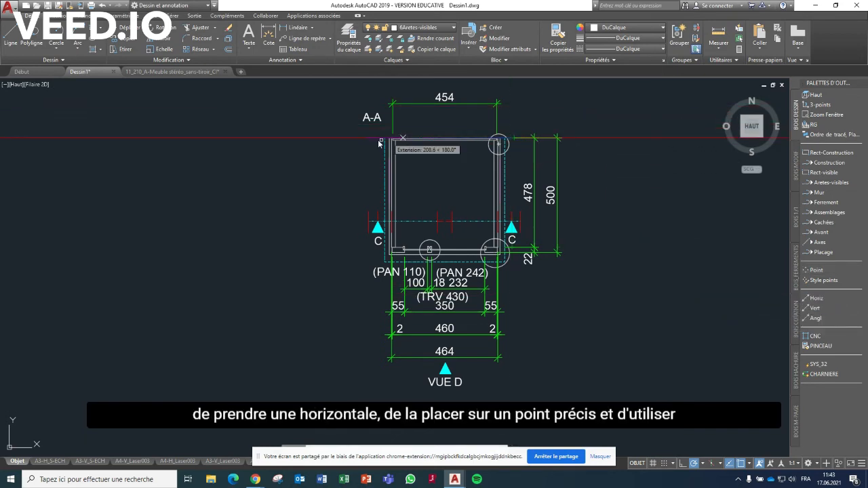
scroll(383, 138, up, 4)
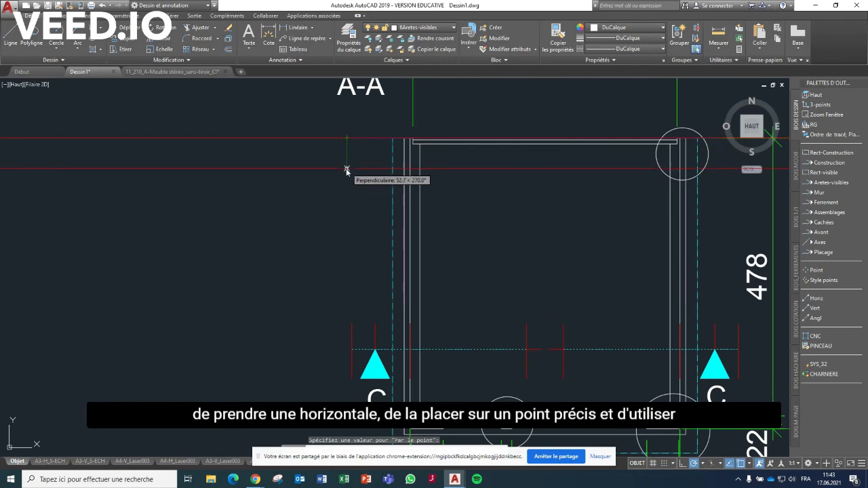
key(Escape)
Offset the horizontal construction line 553 downward, towards the front of section A-A
click(229, 50)
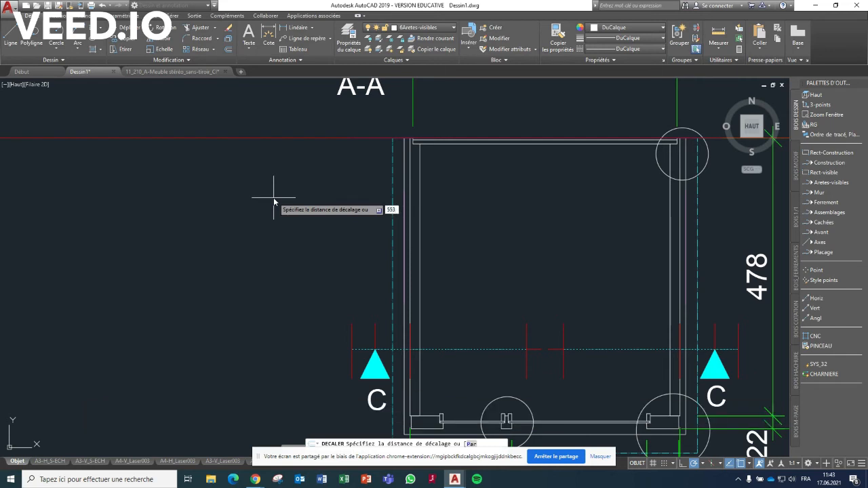
text(553)
key(Return)
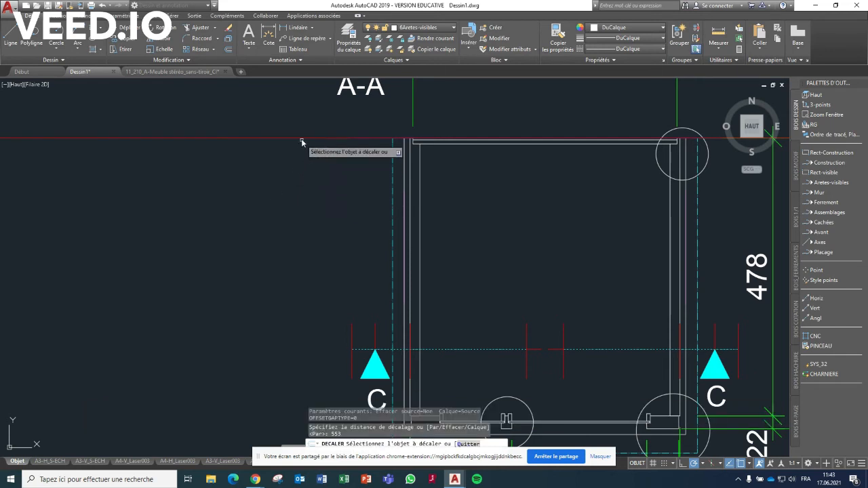
click(301, 137)
scroll(301, 138, down, 2)
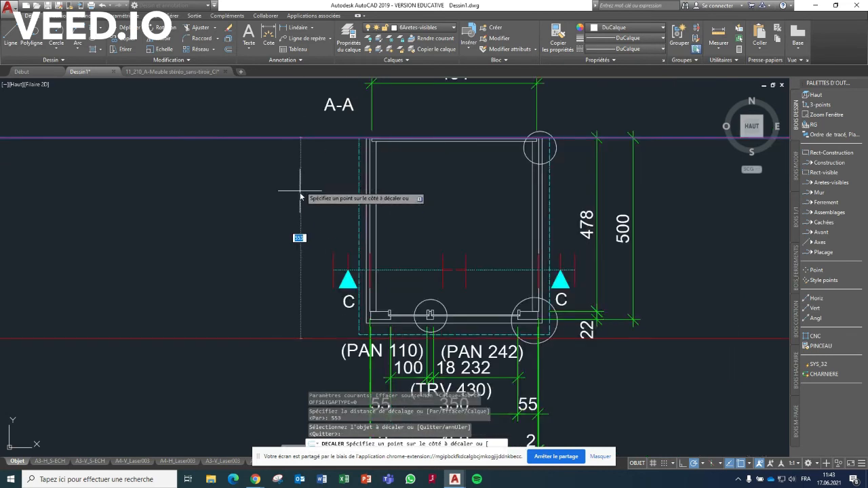
click(298, 231)
middle_drag(406, 295, 403, 202)
scroll(403, 202, down, 1)
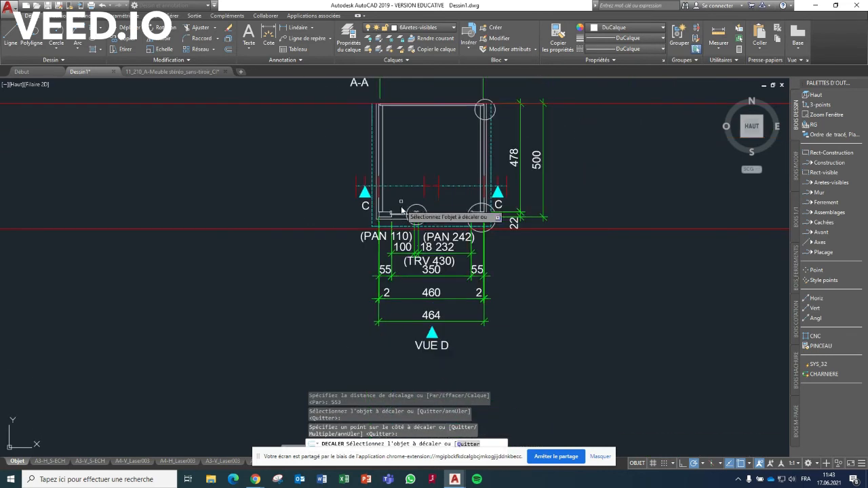
key(Escape)
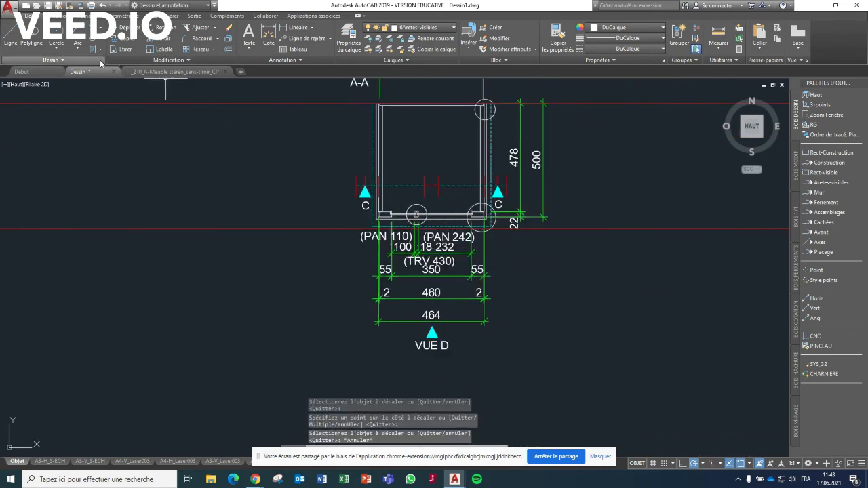
Select the front part of section A-A for stretching, add the VUE D label, and remove the lower construction line from the selection
click(122, 49)
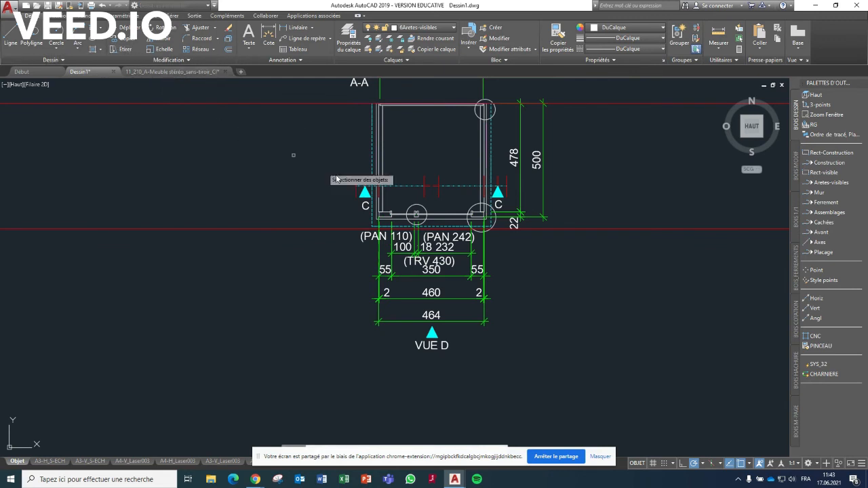
click(679, 338)
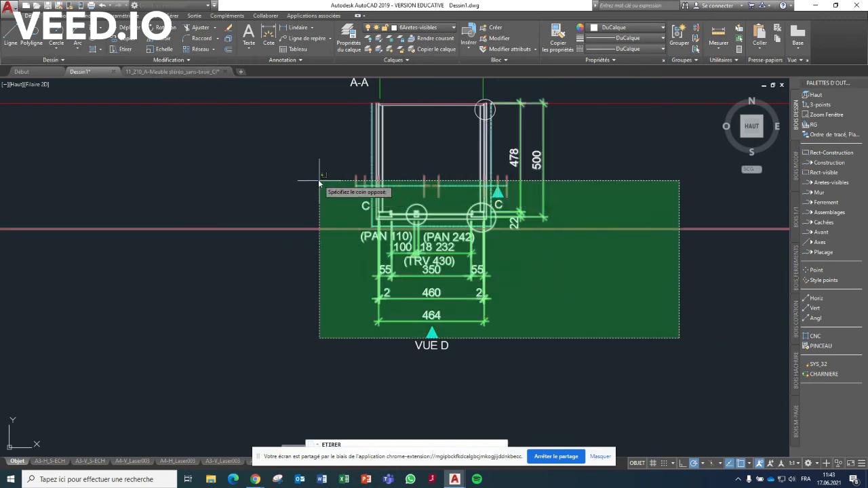
click(279, 136)
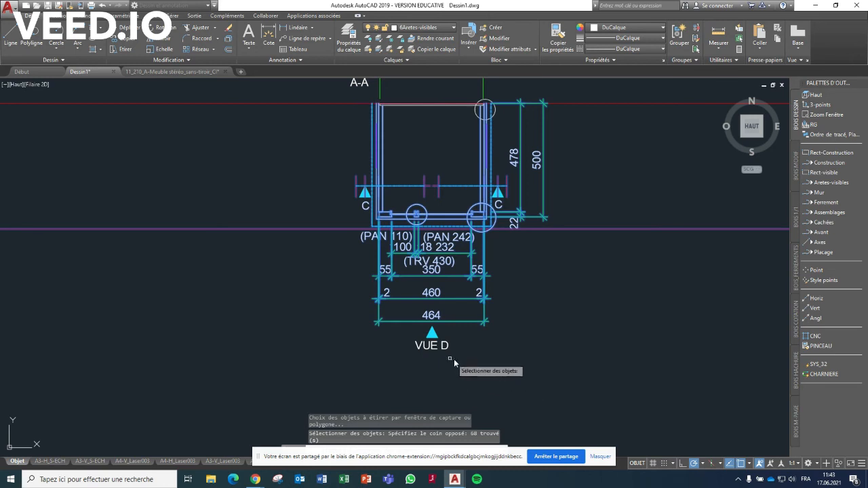
click(562, 369)
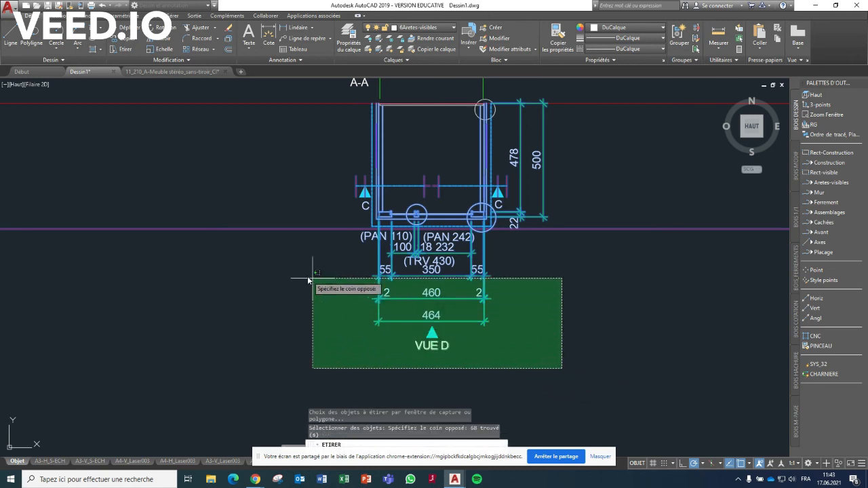
click(272, 264)
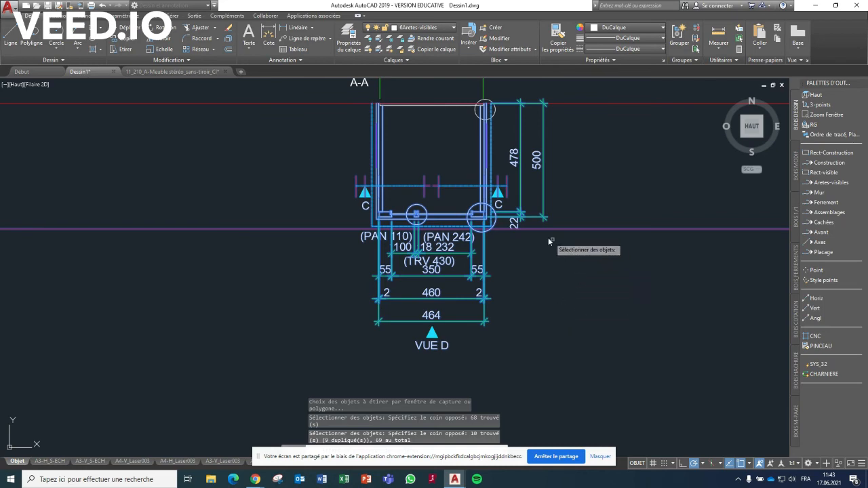
scroll(515, 240, up, 8)
scroll(494, 216, down, 4)
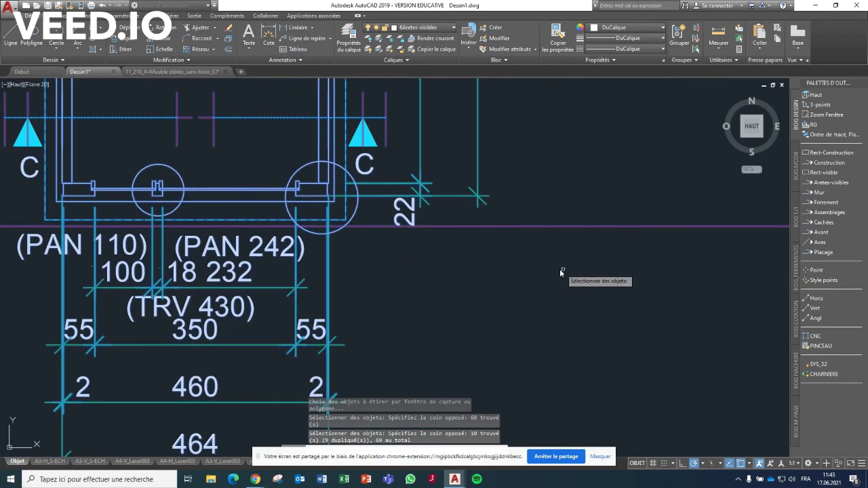
click(607, 269)
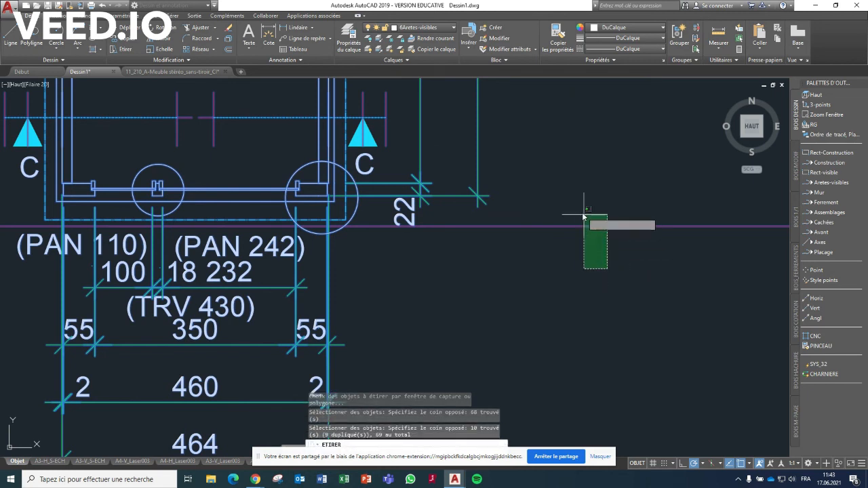
shift+click(553, 205)
scroll(558, 227, down, 4)
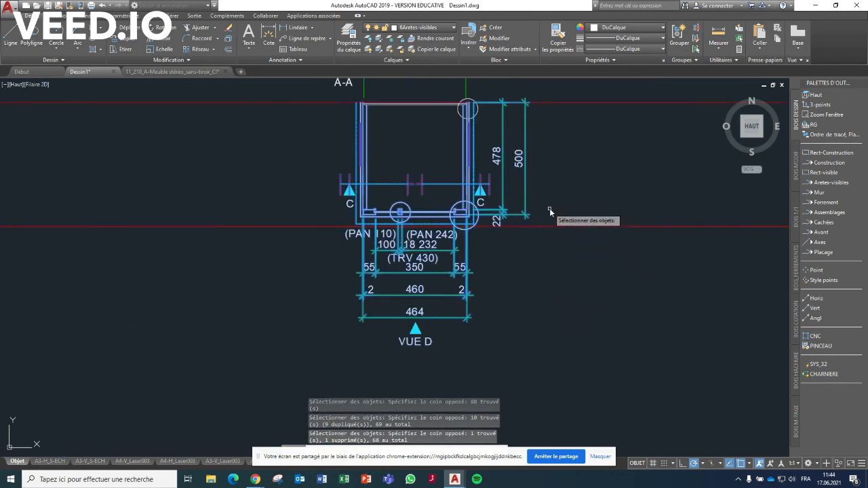
key(Return)
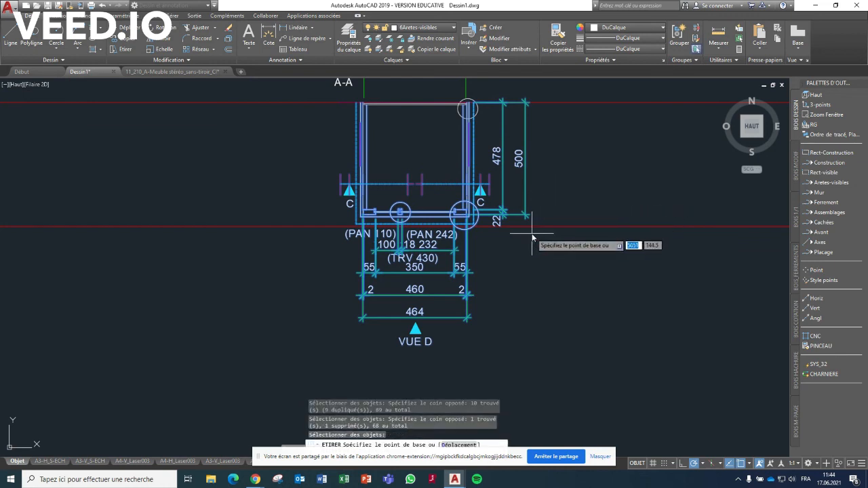
Stretch the selected front part from the right front post's lower right corner straight down to the lower construction line
scroll(511, 231, up, 2)
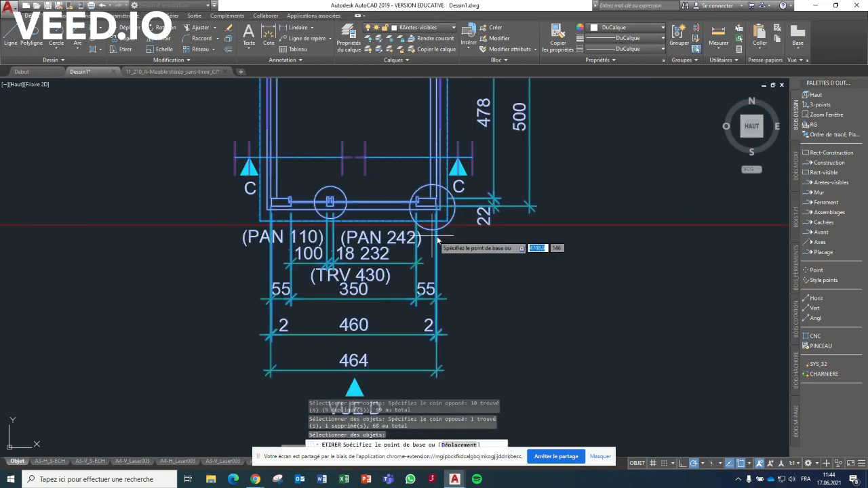
scroll(440, 239, up, 4)
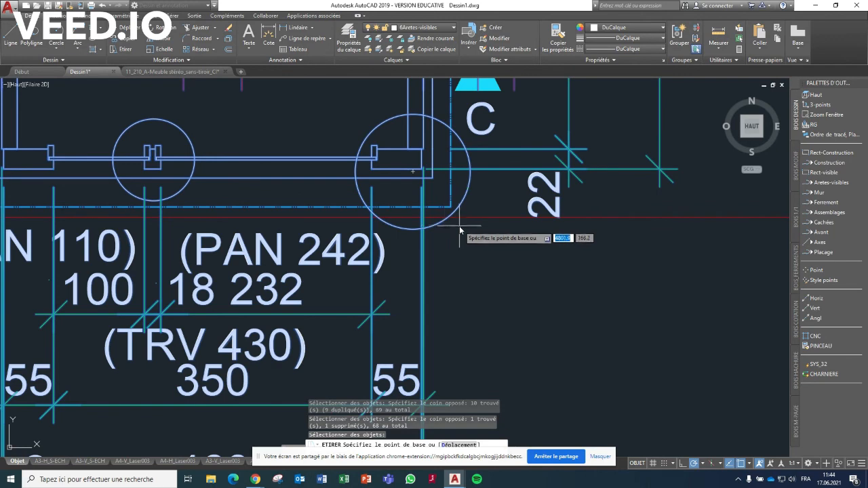
scroll(506, 232, down, 2)
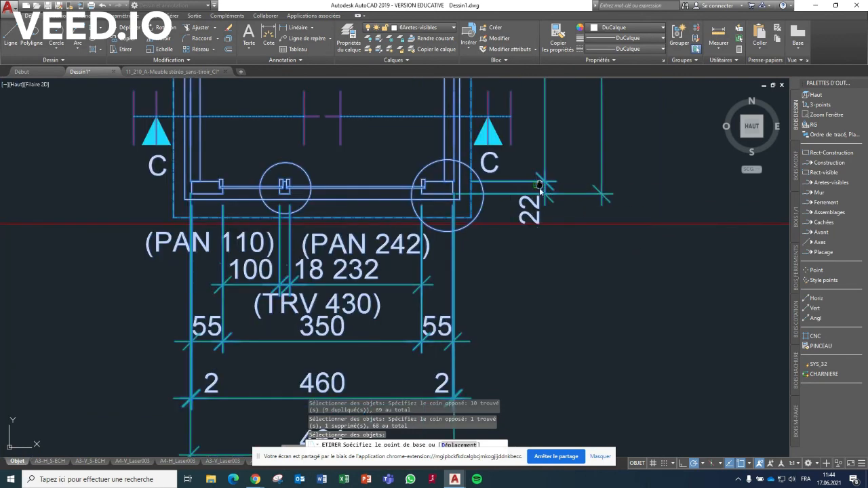
middle_drag(513, 209, 510, 237)
mouse_move(582, 211)
middle_down()
mouse_move(576, 284)
mouse_move(579, 271)
middle_up()
middle_drag(533, 295, 542, 200)
scroll(484, 206, up, 4)
scroll(427, 187, up, 2)
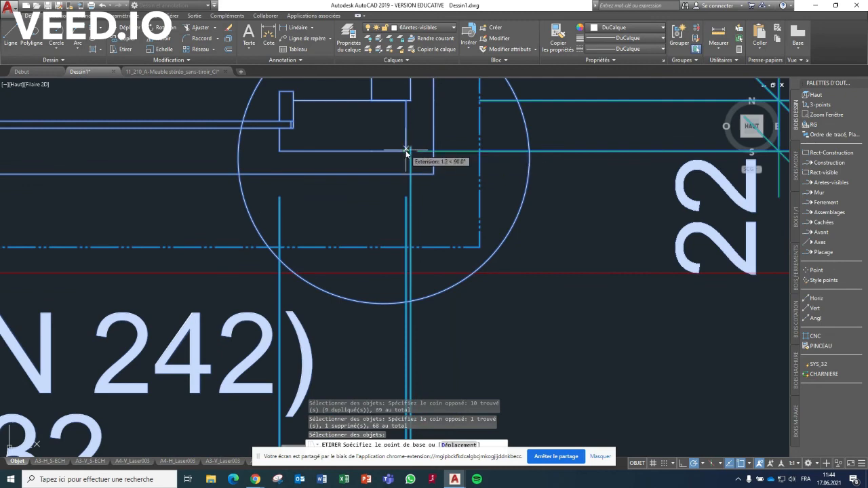
click(407, 154)
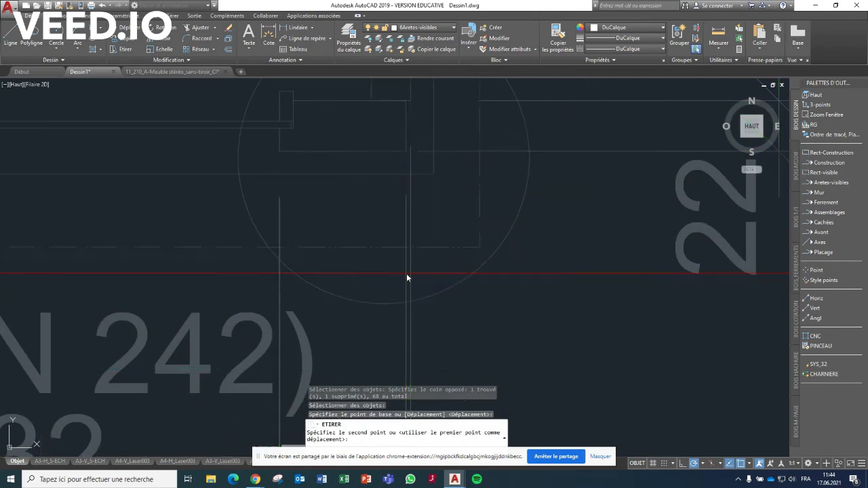
scroll(420, 221, down, 5)
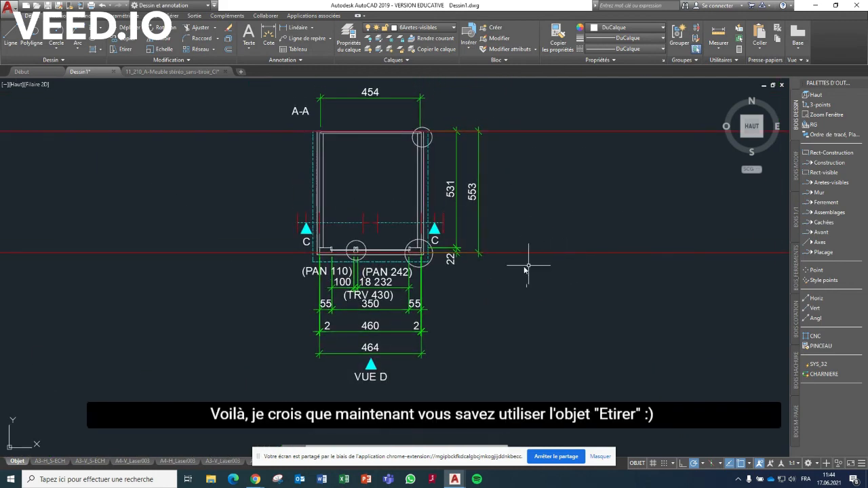
scroll(513, 266, down, 6)
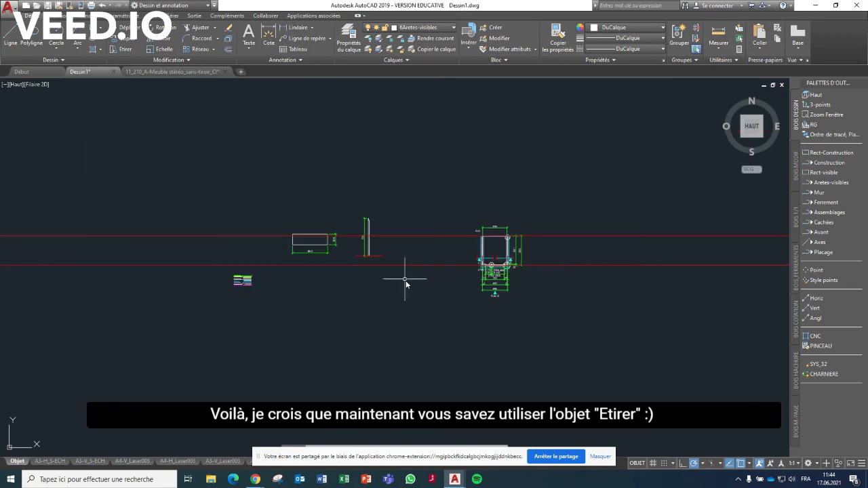